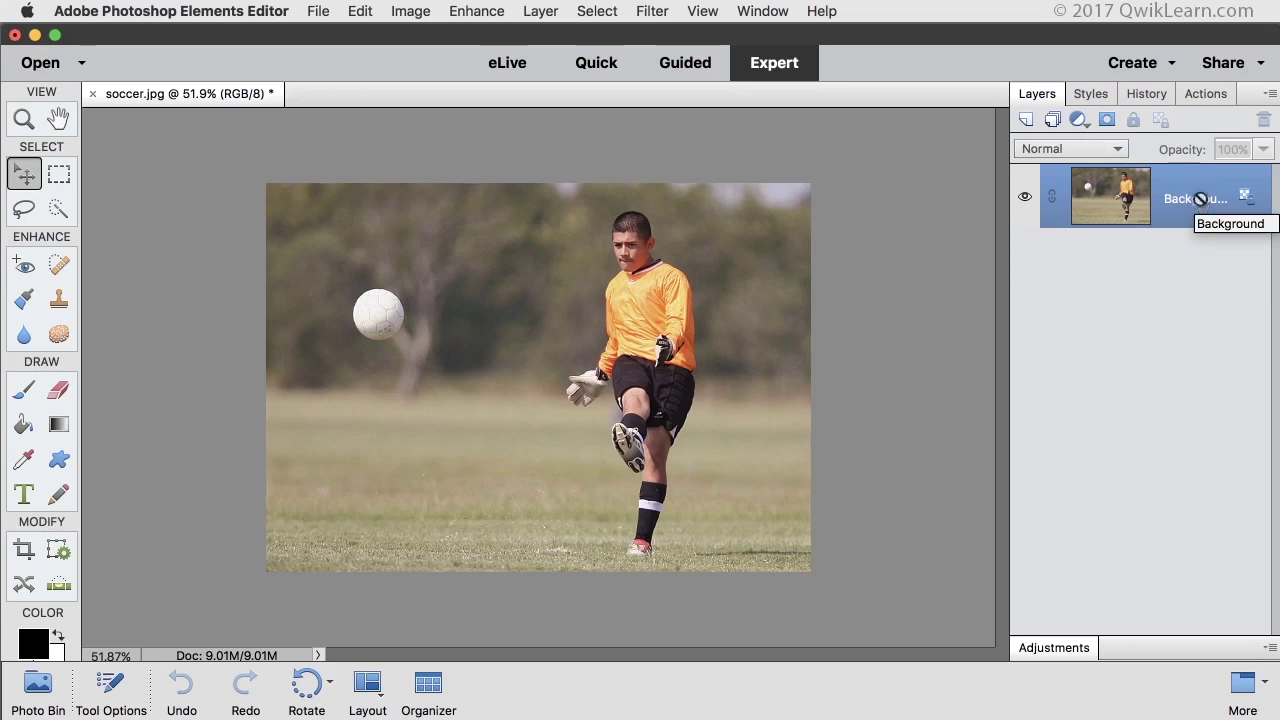
- Duplicate the photo onto Layer 1 and hide the original Background layer
{"action": "key", "text": "super+j"}
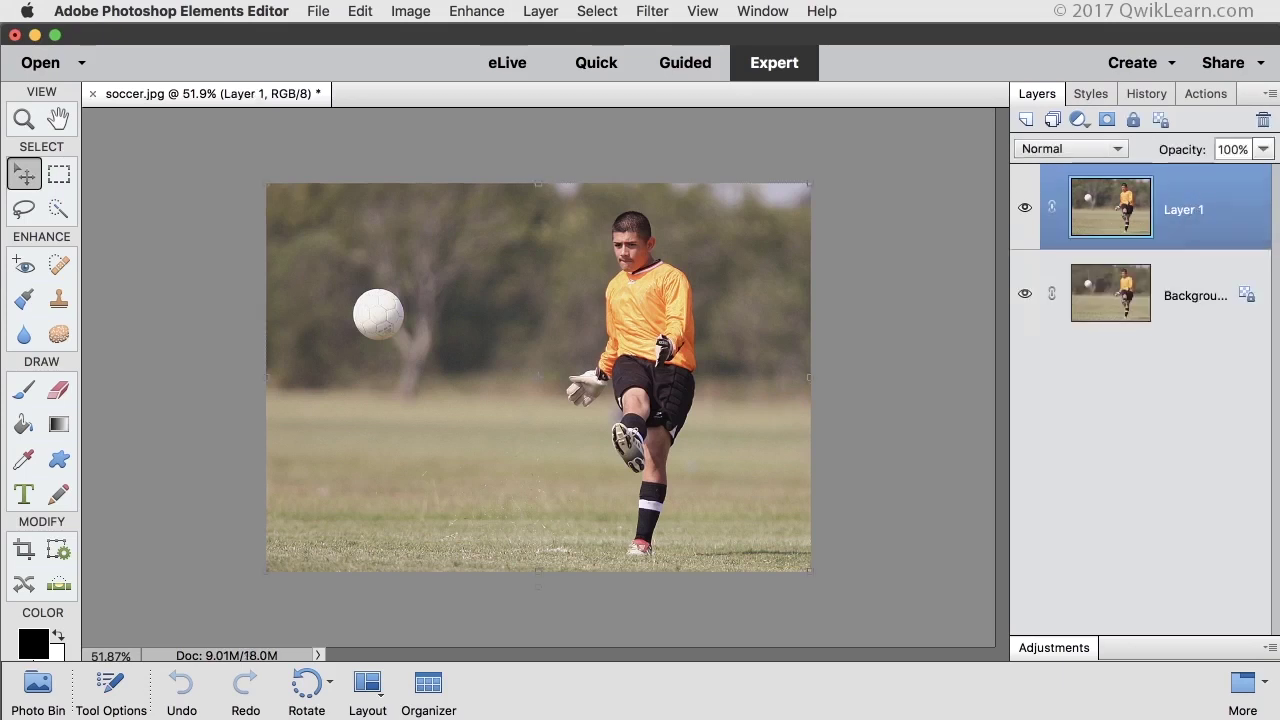
{"action": "left_click", "coordinate": [1025, 293]}
{"action": "left_click", "coordinate": [58, 208]}
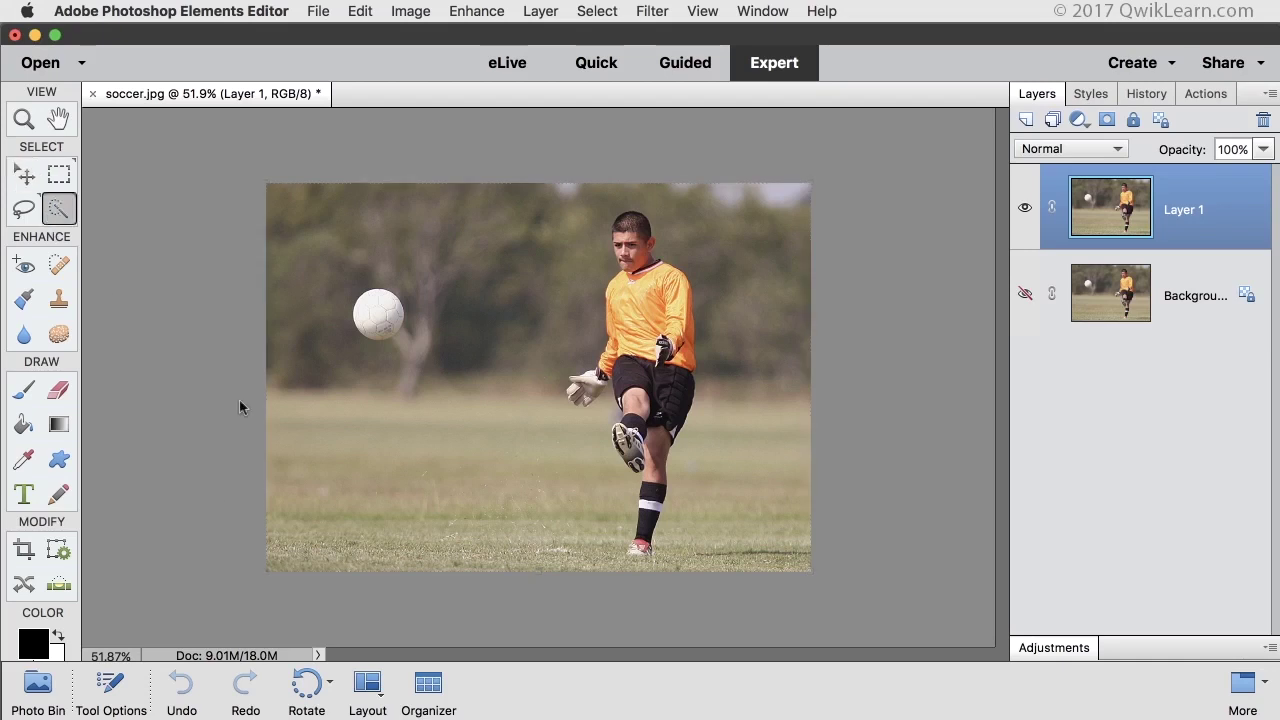
- Auto-select the kicking player by boxing him with Auto Selection in Add mode
{"action": "left_click", "coordinate": [110, 688]}
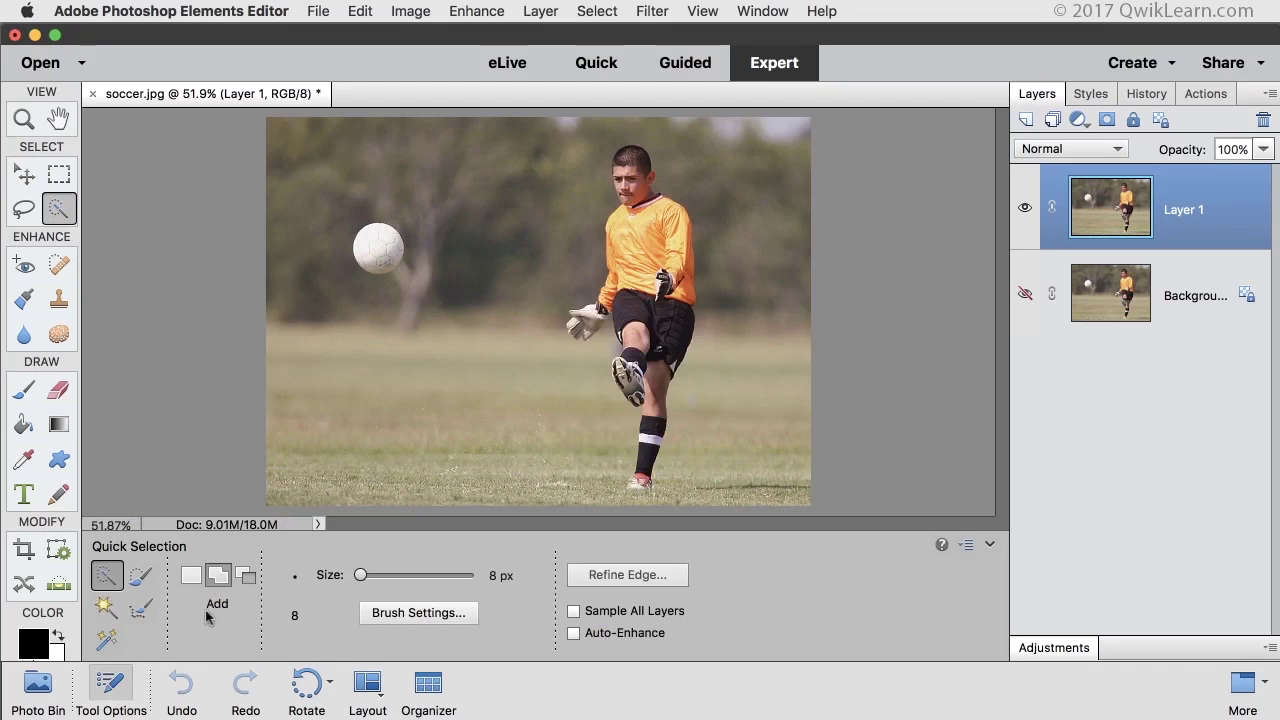
{"action": "left_click", "coordinate": [107, 640]}
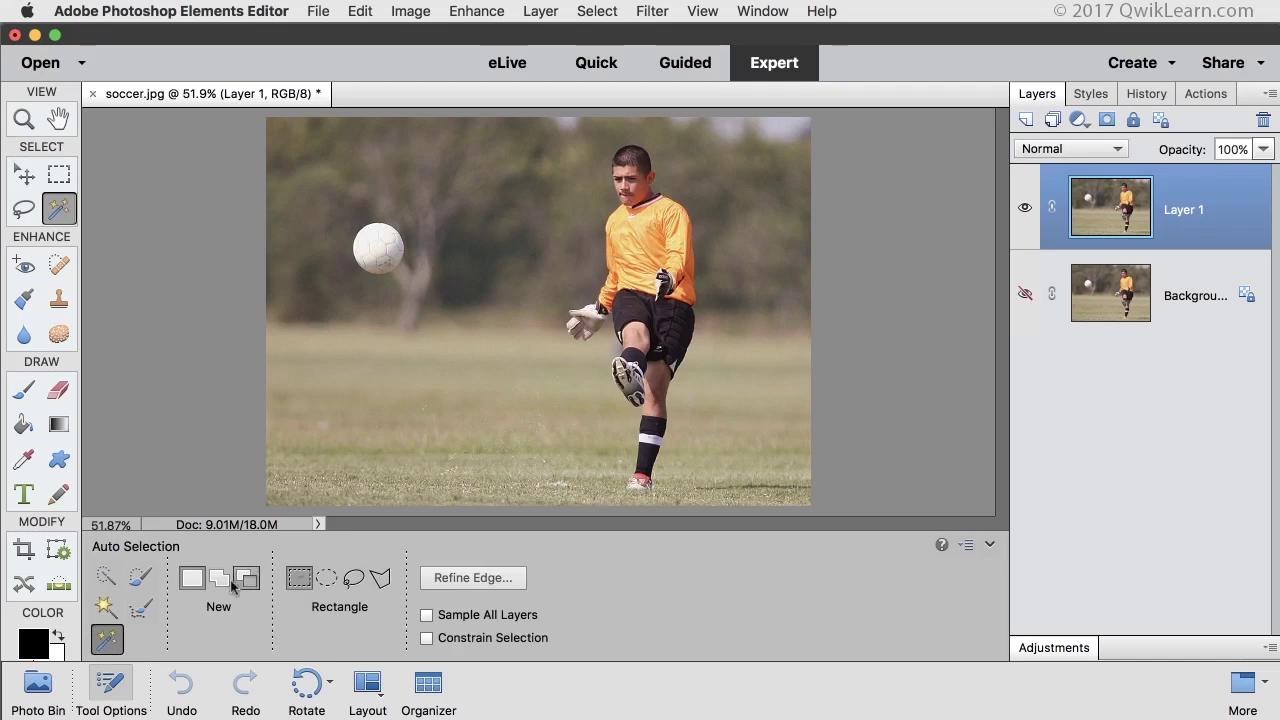
{"action": "left_click", "coordinate": [220, 580]}
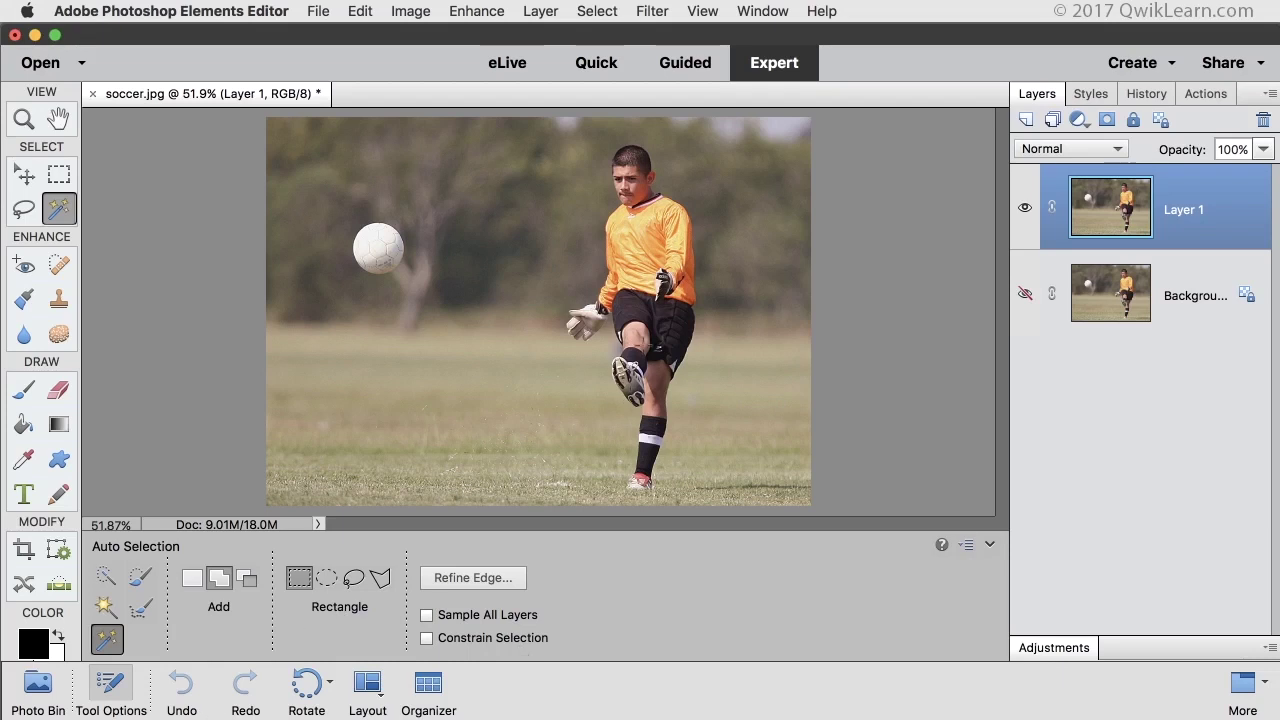
{"action": "left_click_drag", "start_coordinate": [557, 138], "coordinate": [722, 492]}
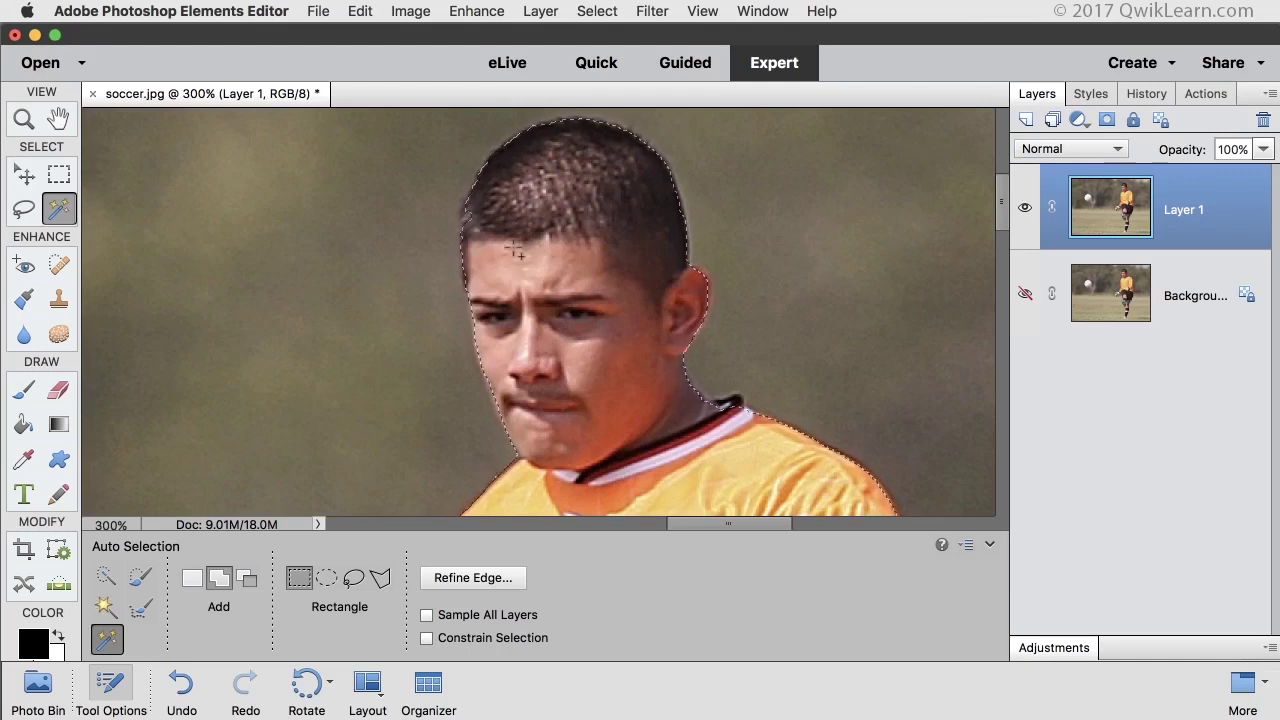
- Add the rest of the ear and the glove edges with a 20 px Quick Selection brush
{"action": "left_click", "coordinate": [107, 577]}
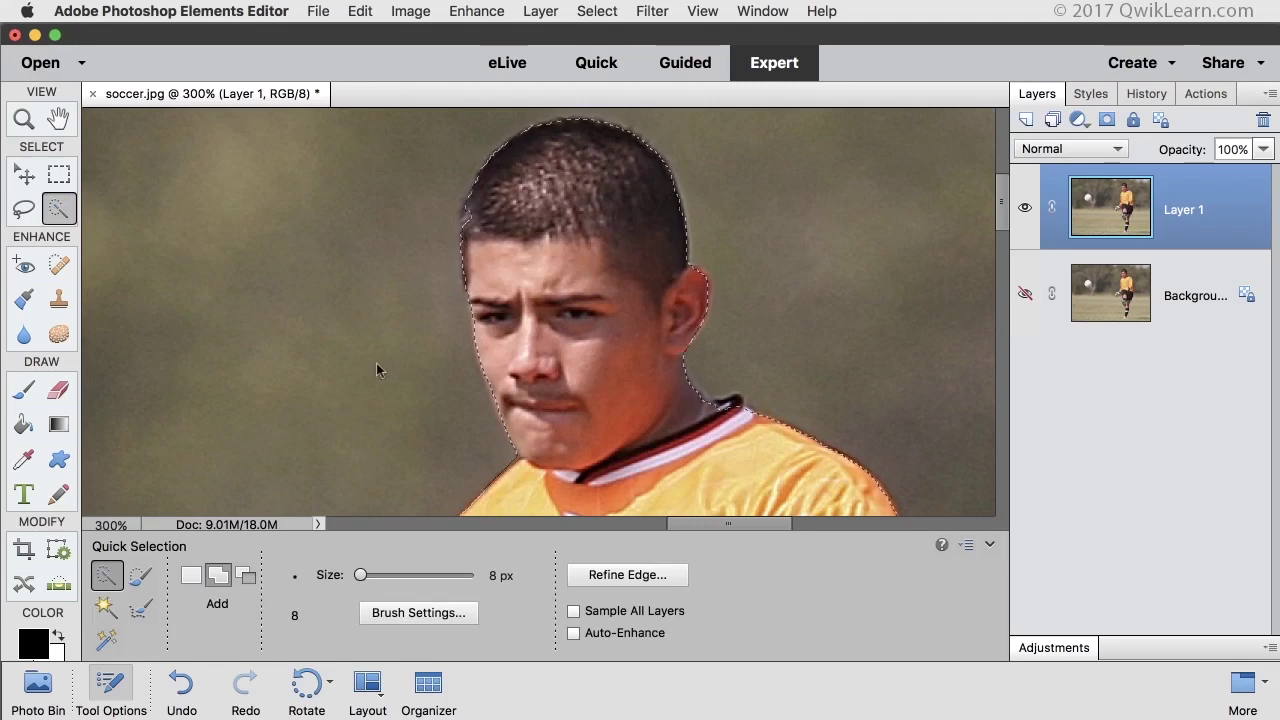
{"action": "key", "text": "bracketright"}
{"action": "key", "text": "bracketright"}
{"action": "key", "text": "bracketright"}
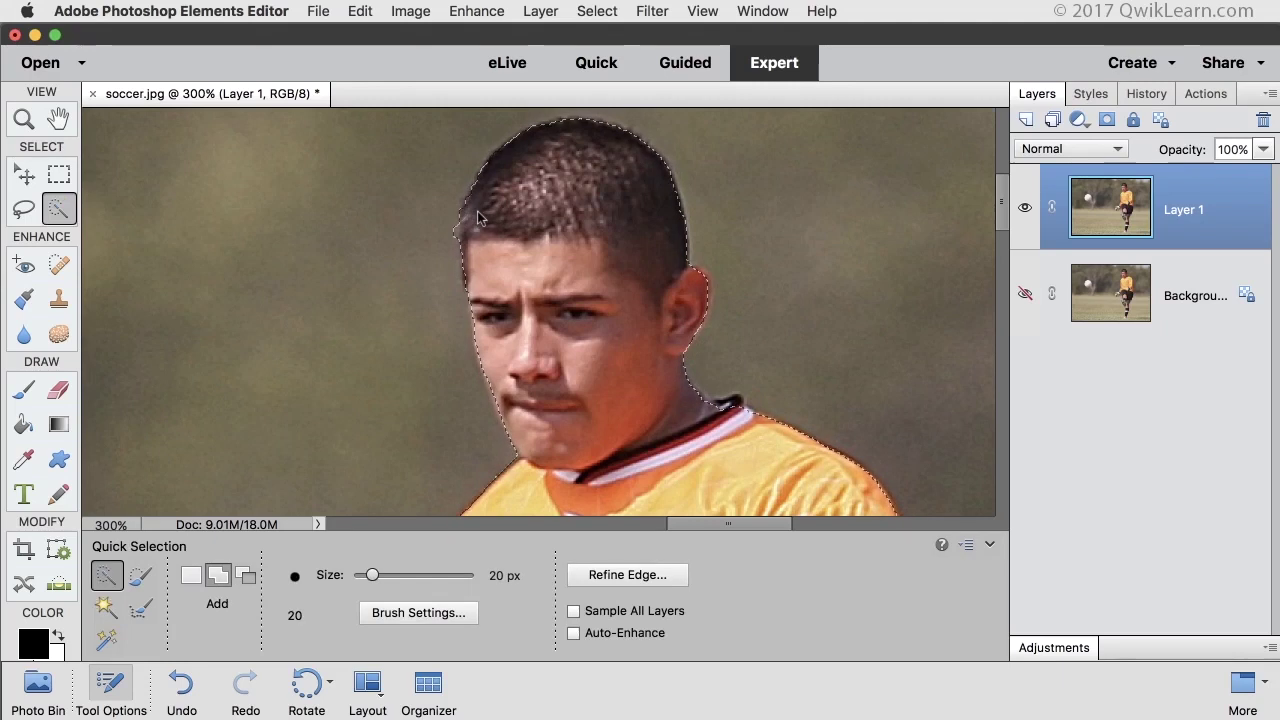
{"action": "left_click", "coordinate": [700, 291]}
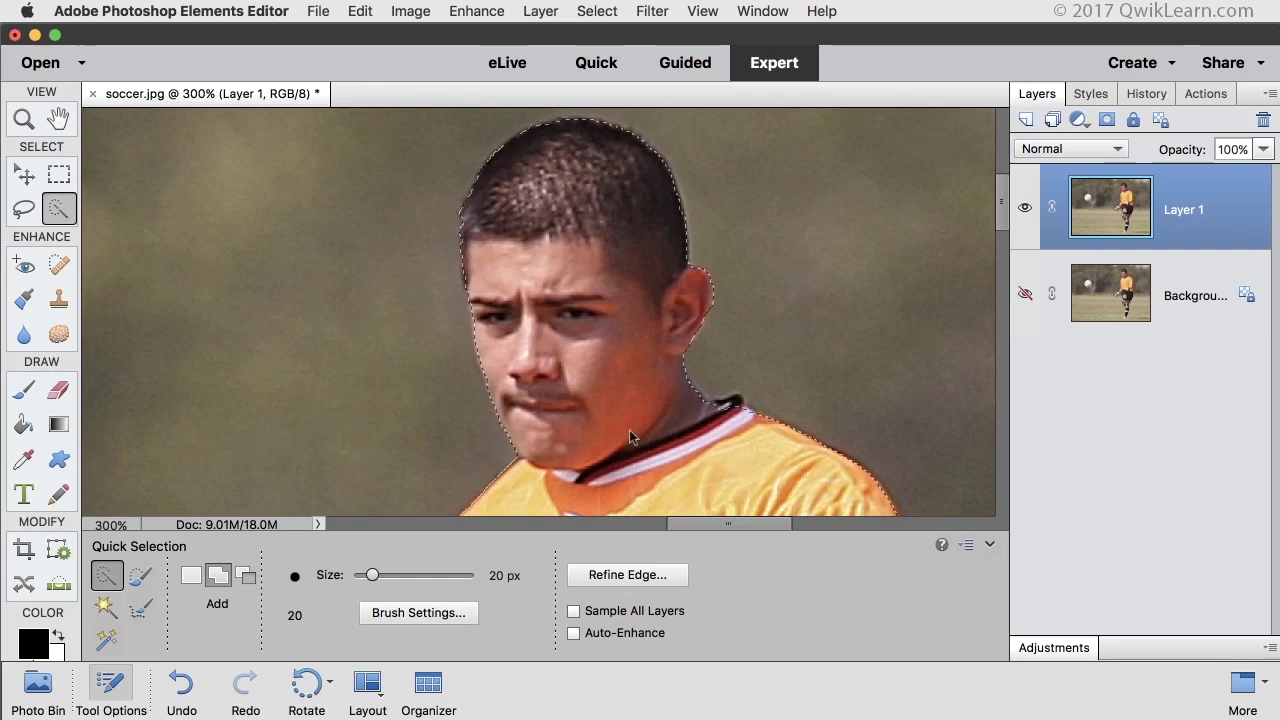
{"action": "scroll", "coordinate": [617, 430], "scroll_direction": "down", "scroll_amount": 5}
{"action": "scroll", "coordinate": [617, 430], "scroll_direction": "left", "scroll_amount": 1}
{"action": "scroll", "coordinate": [615, 417], "scroll_direction": "down", "scroll_amount": 8}
{"action": "scroll", "coordinate": [615, 417], "scroll_direction": "left", "scroll_amount": 2}
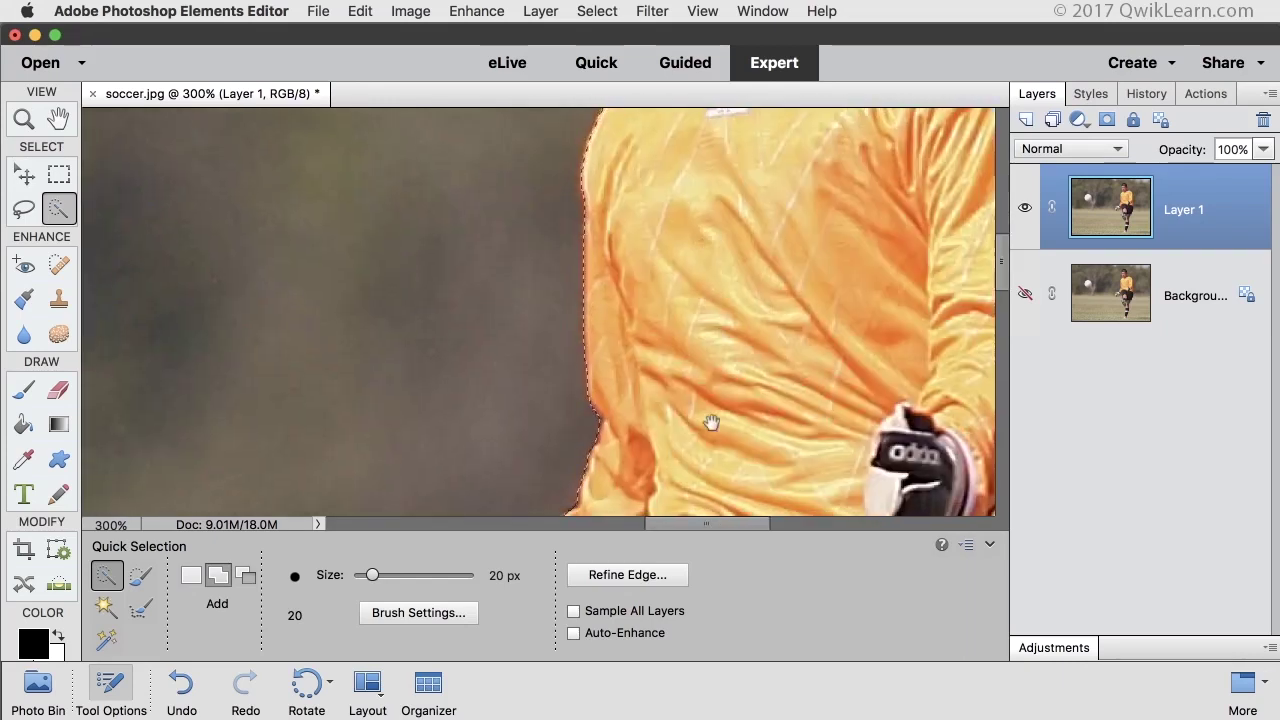
{"action": "scroll", "coordinate": [717, 305], "scroll_direction": "down", "scroll_amount": 5}
{"action": "scroll", "coordinate": [717, 305], "scroll_direction": "left", "scroll_amount": 2}
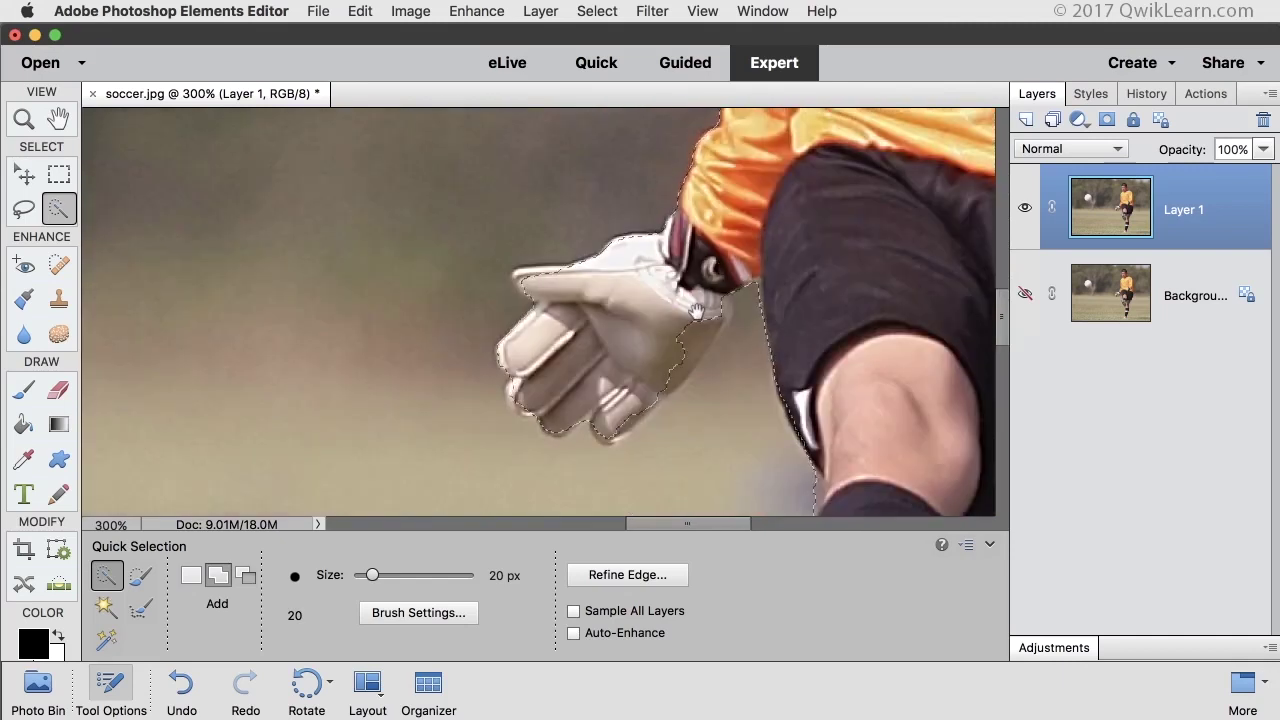
{"action": "left_click", "coordinate": [700, 313]}
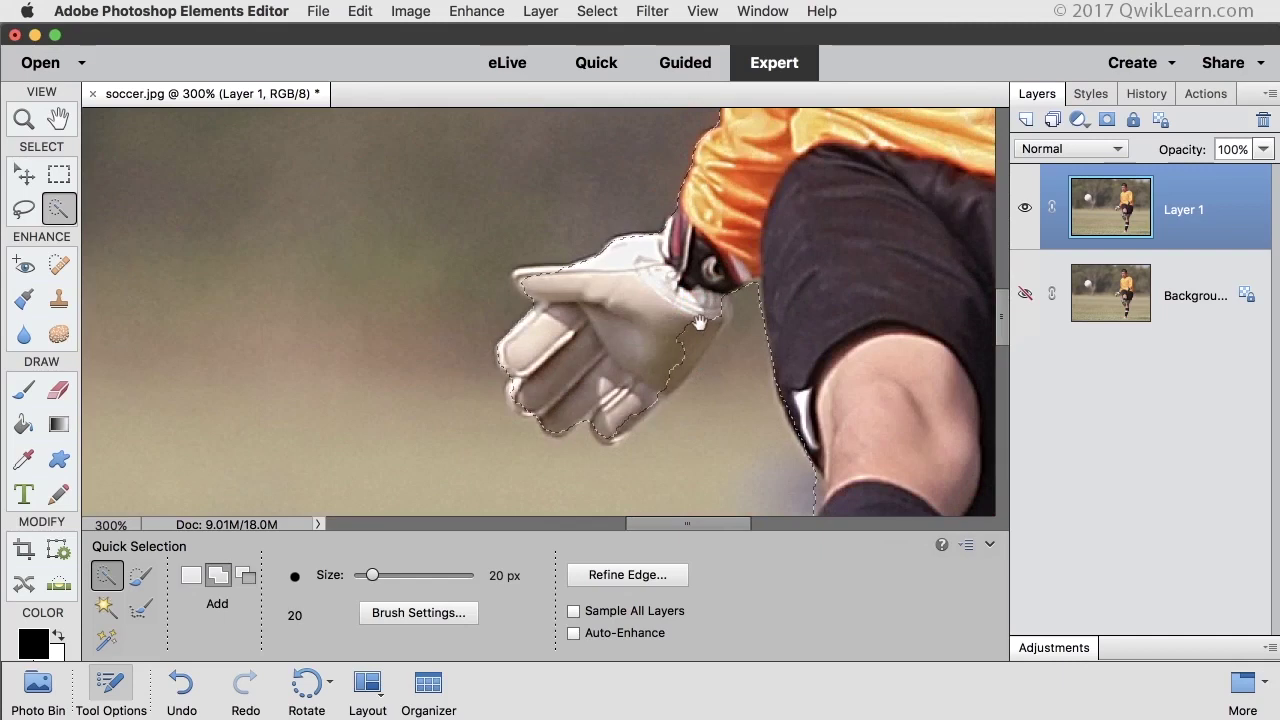
{"action": "left_click", "coordinate": [528, 398]}
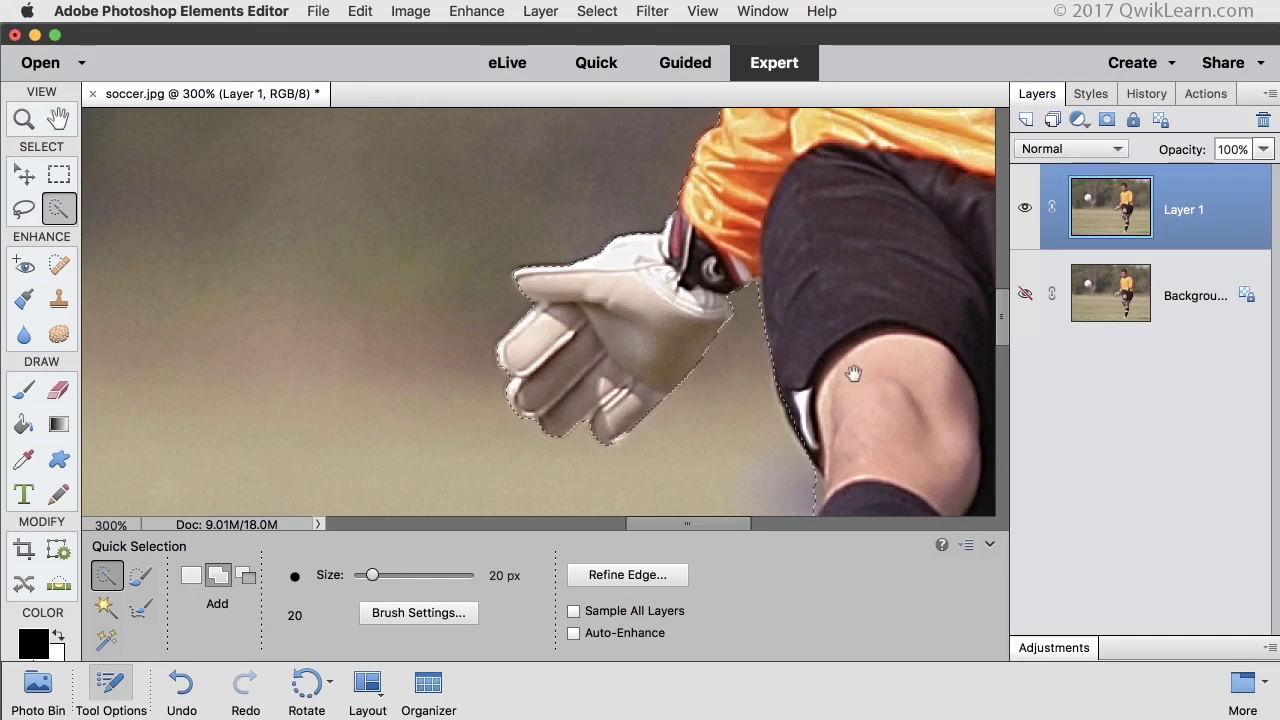
- Pan to the arm, knee and shoe to check the selection, then fit the photo on screen
{"action": "left_click_drag", "start_coordinate": [857, 390], "coordinate": [824, 309]}
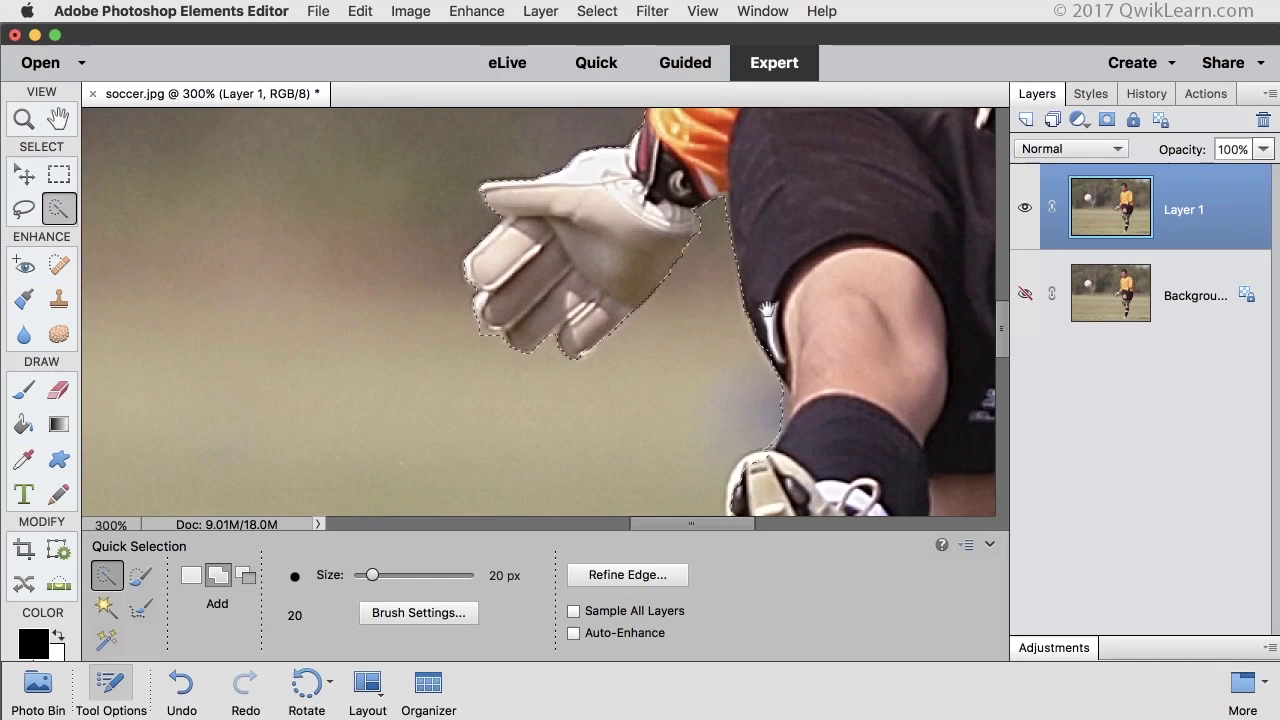
{"action": "left_click_drag", "start_coordinate": [838, 432], "coordinate": [766, 325]}
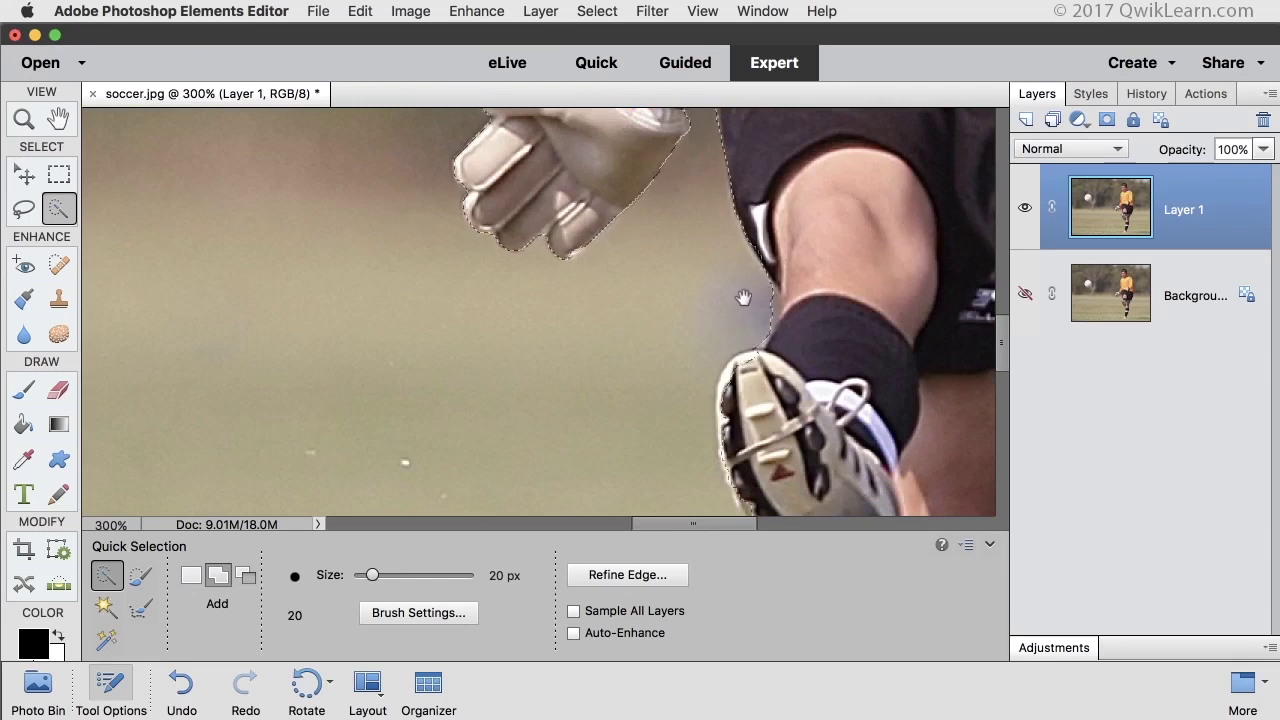
{"action": "key", "text": "alt"}
{"action": "key", "text": "alt"}
{"action": "key", "text": "space"}
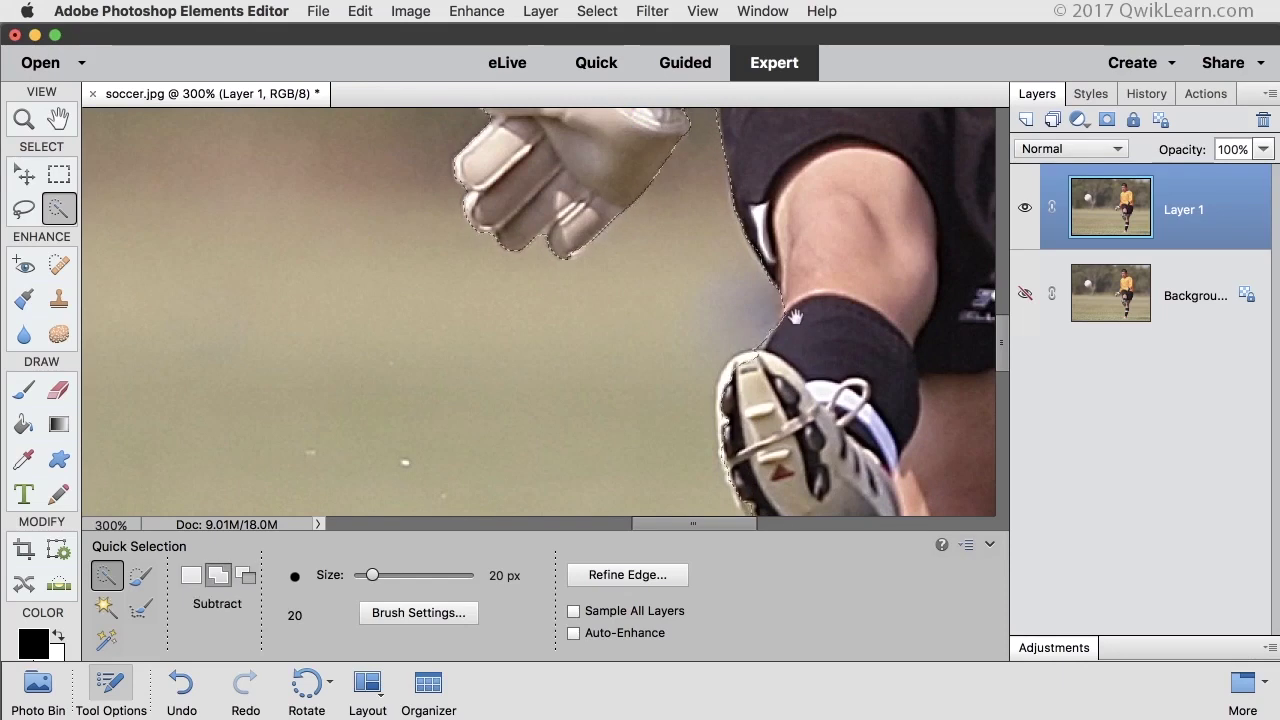
{"action": "key", "text": "alt"}
{"action": "left_click_drag", "start_coordinate": [745, 365], "coordinate": [765, 260]}
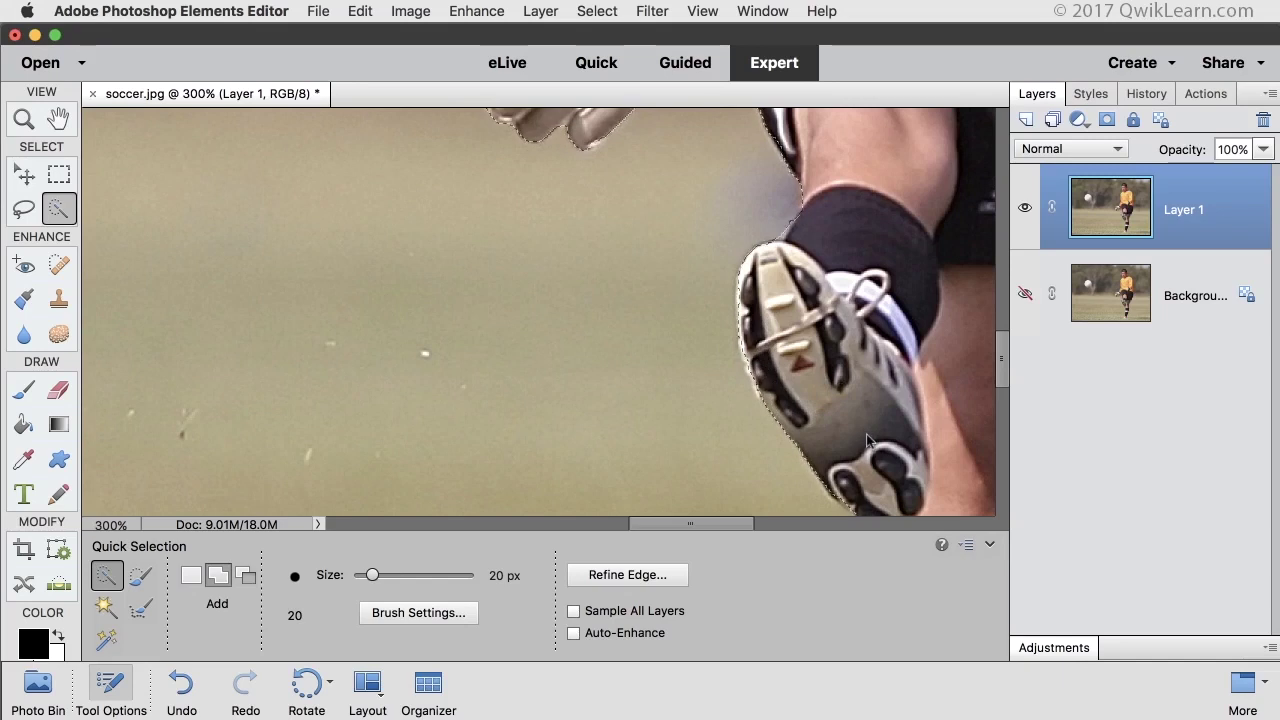
{"action": "key", "text": "super+0"}
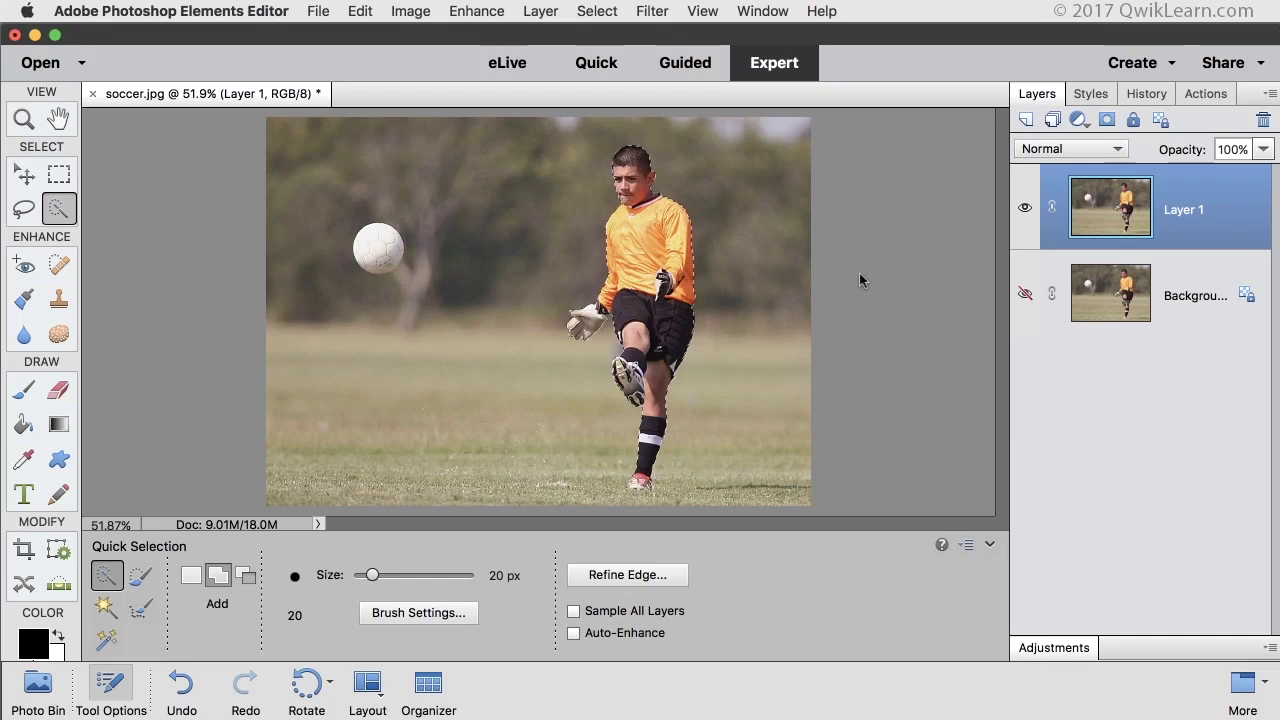
- Add the soccer ball to the selection and mask Layer 1 to keep only player and ball
{"action": "left_click", "coordinate": [107, 640]}
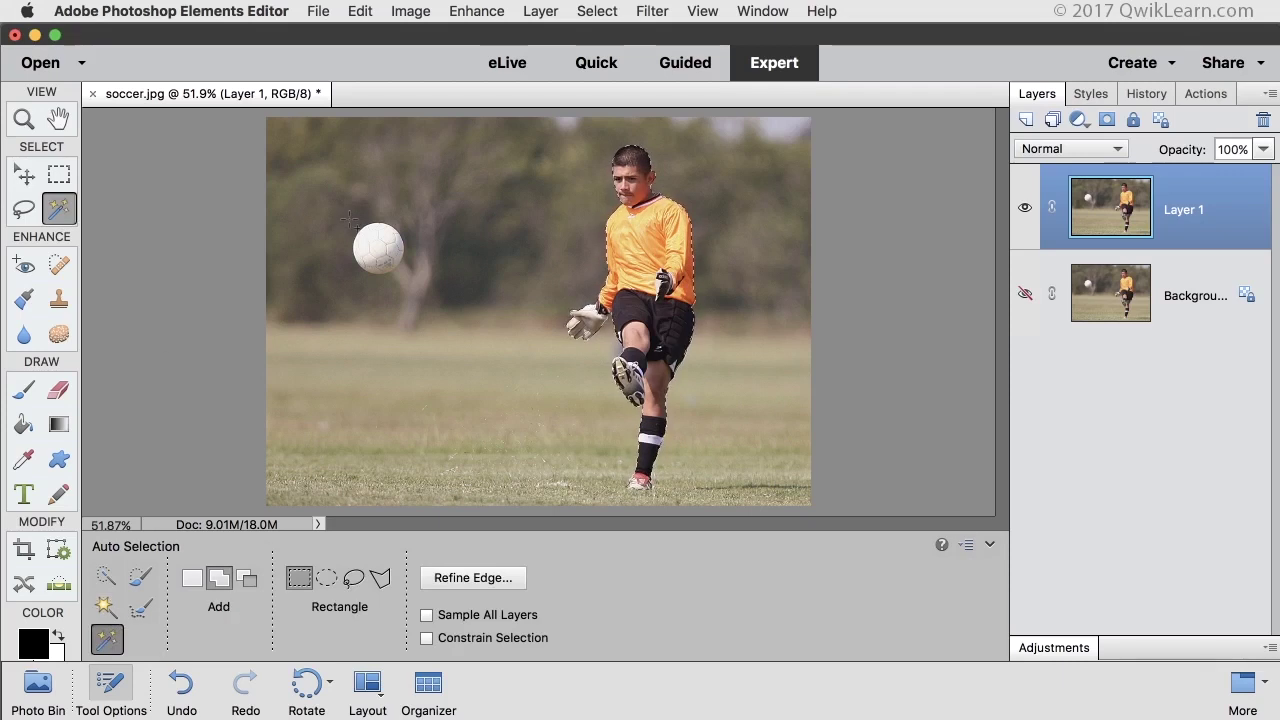
{"action": "left_click_drag", "start_coordinate": [375, 237], "coordinate": [412, 284]}
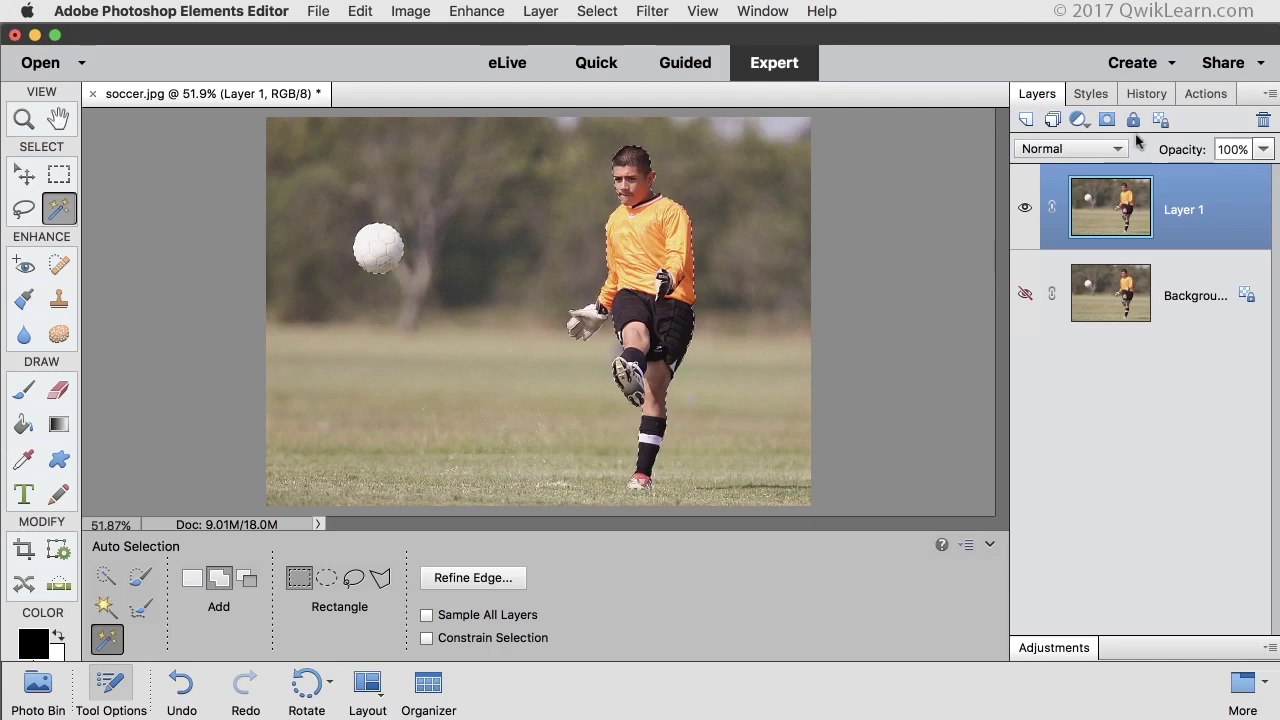
{"action": "left_click", "coordinate": [1107, 120]}
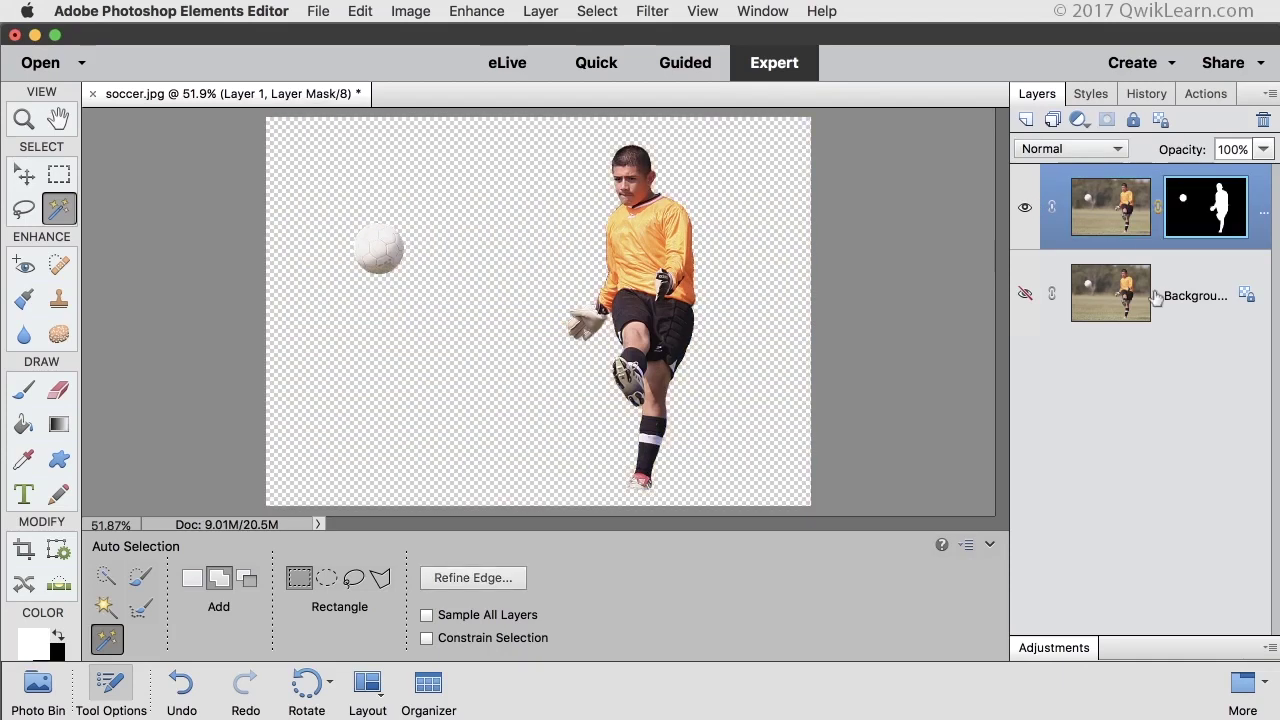
{"action": "left_click", "coordinate": [1122, 220]}
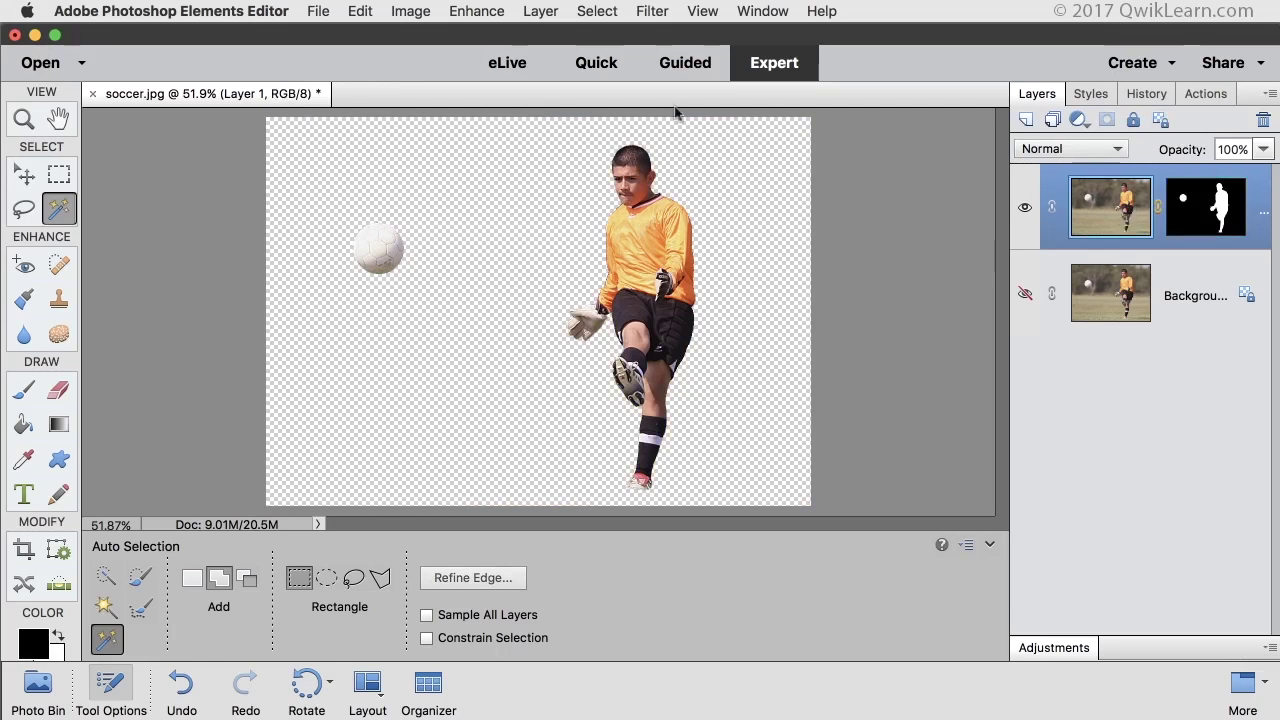
- Brighten the cut-out with Enhance > Auto Smart Tone, nudging the joystick up and right
{"action": "left_click", "coordinate": [486, 11]}
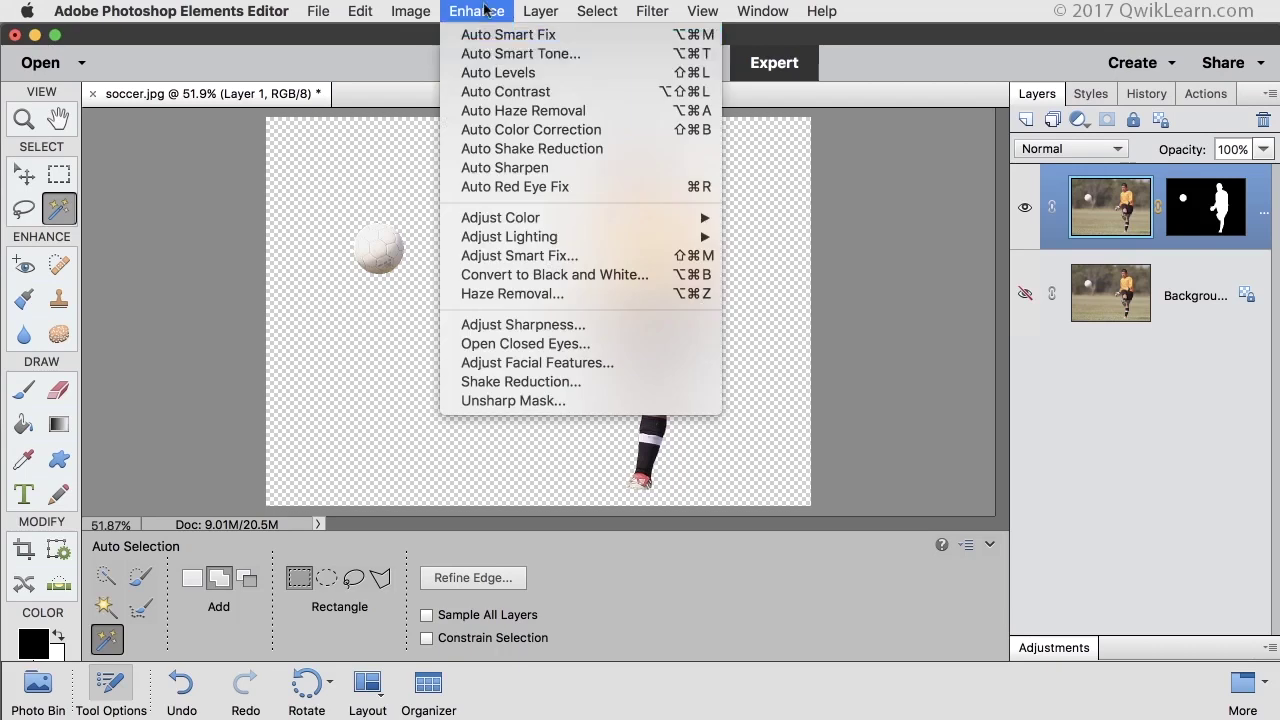
{"action": "left_click", "coordinate": [512, 54]}
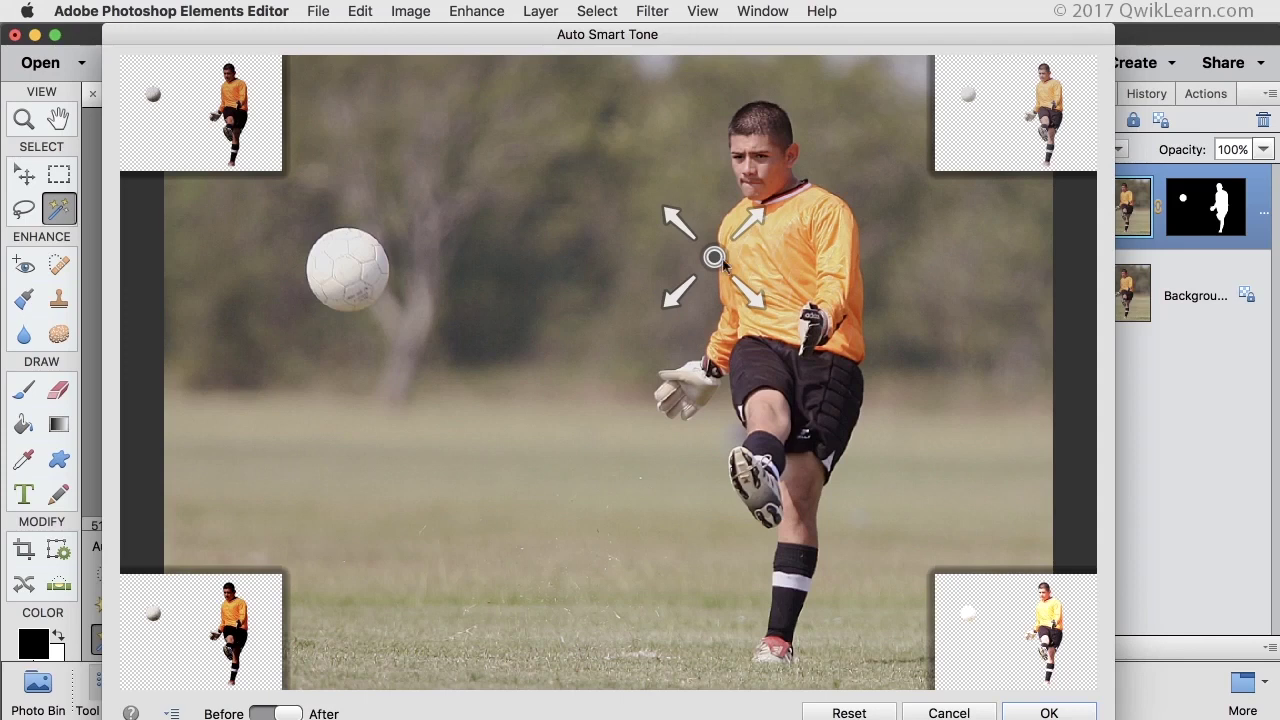
{"action": "left_click_drag", "start_coordinate": [713, 258], "coordinate": [758, 243]}
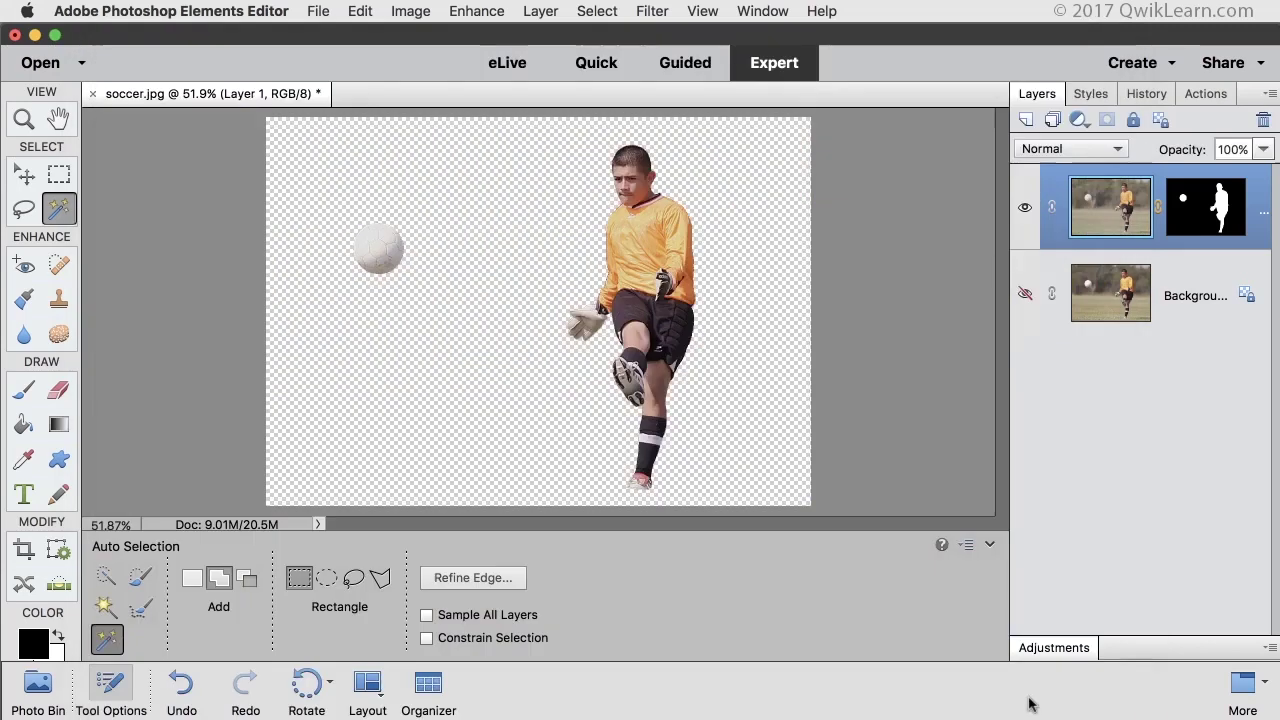
{"action": "left_click", "coordinate": [1040, 712]}
- Show the Background layer again, compare with Layer 1 toggled, and make Background active
{"action": "left_click", "coordinate": [1025, 293]}
{"action": "left_click", "coordinate": [1025, 210]}
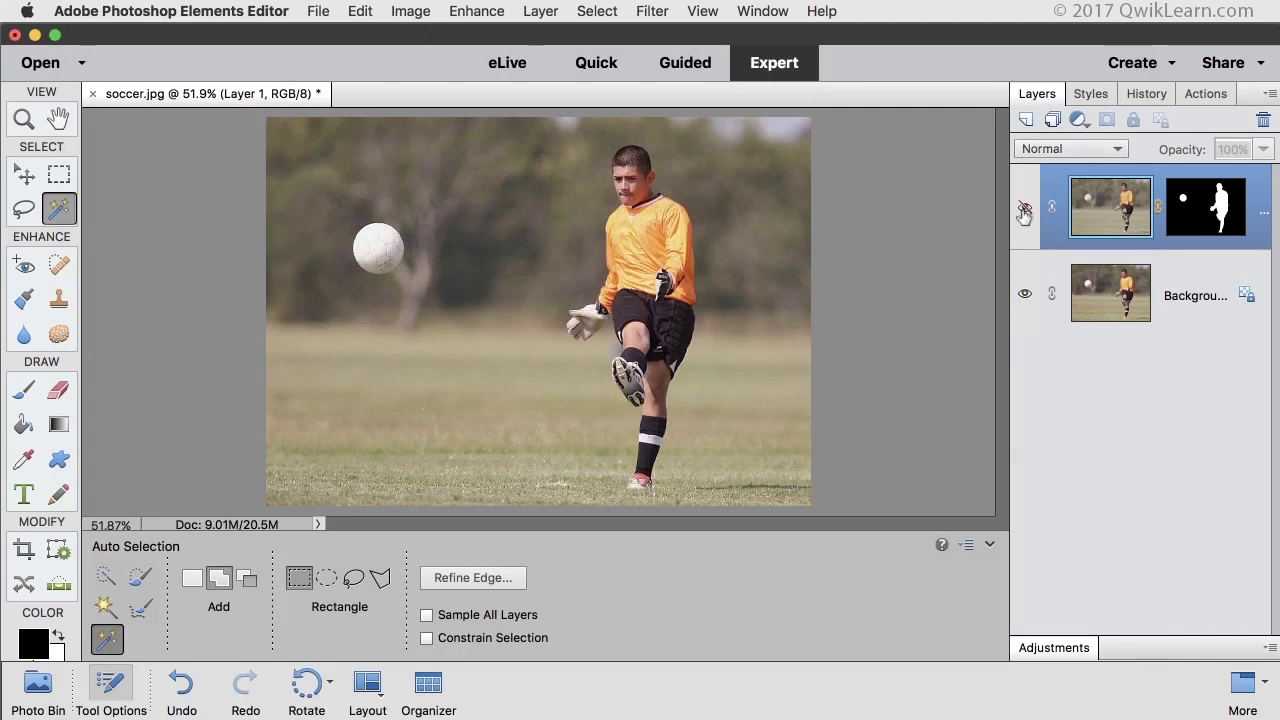
{"action": "left_click", "coordinate": [1025, 210]}
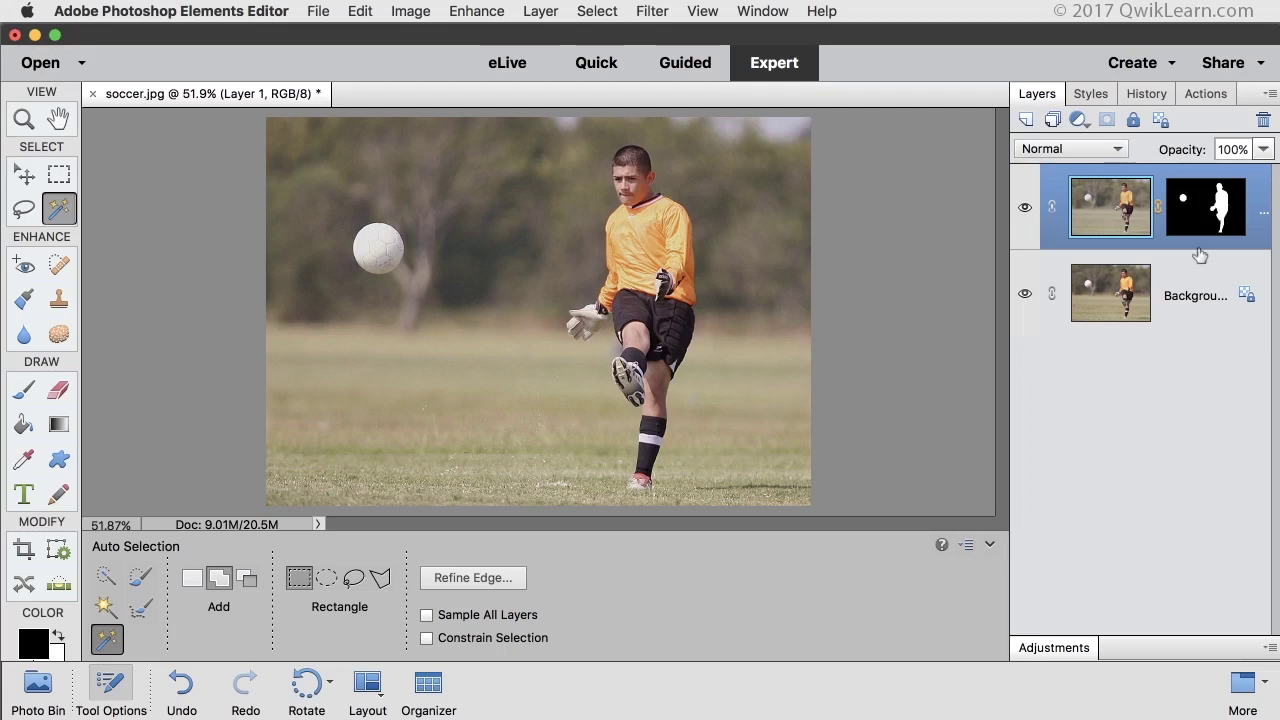
{"action": "left_click", "coordinate": [1204, 294]}
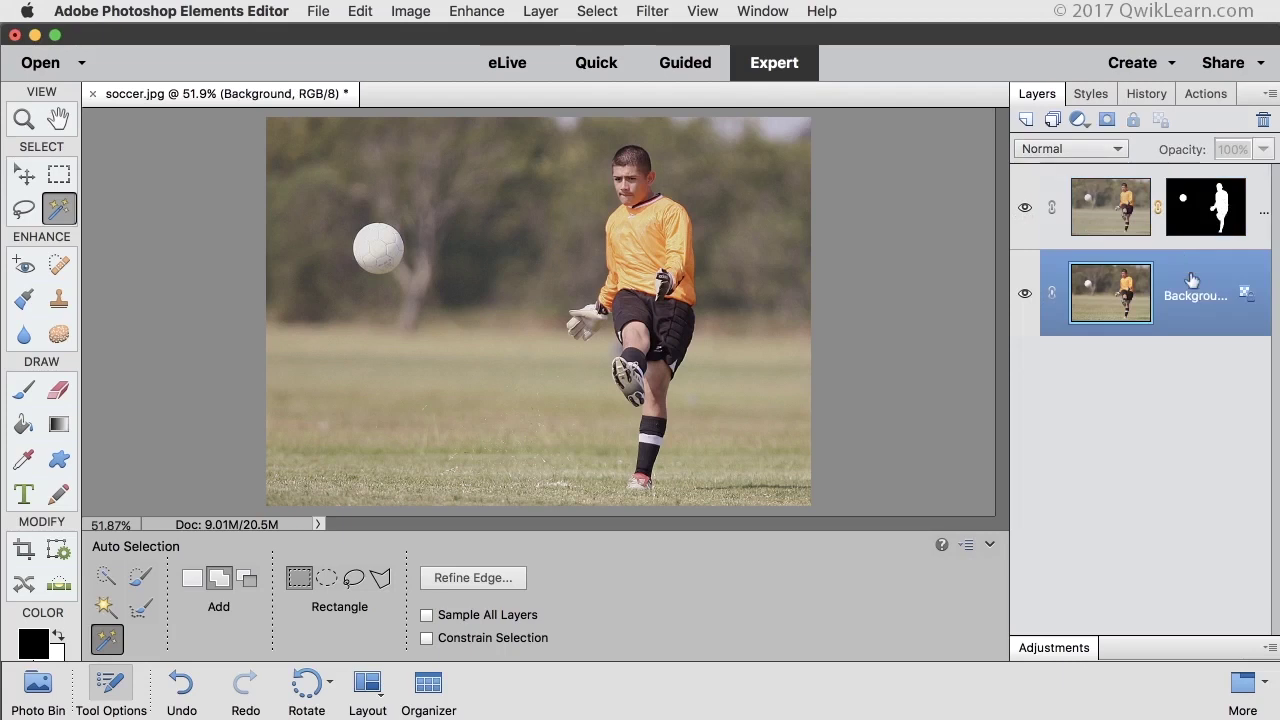
- Add a Hue/Saturation adjustment layer at -100 saturation and 51% opacity
{"action": "left_click", "coordinate": [1079, 121]}
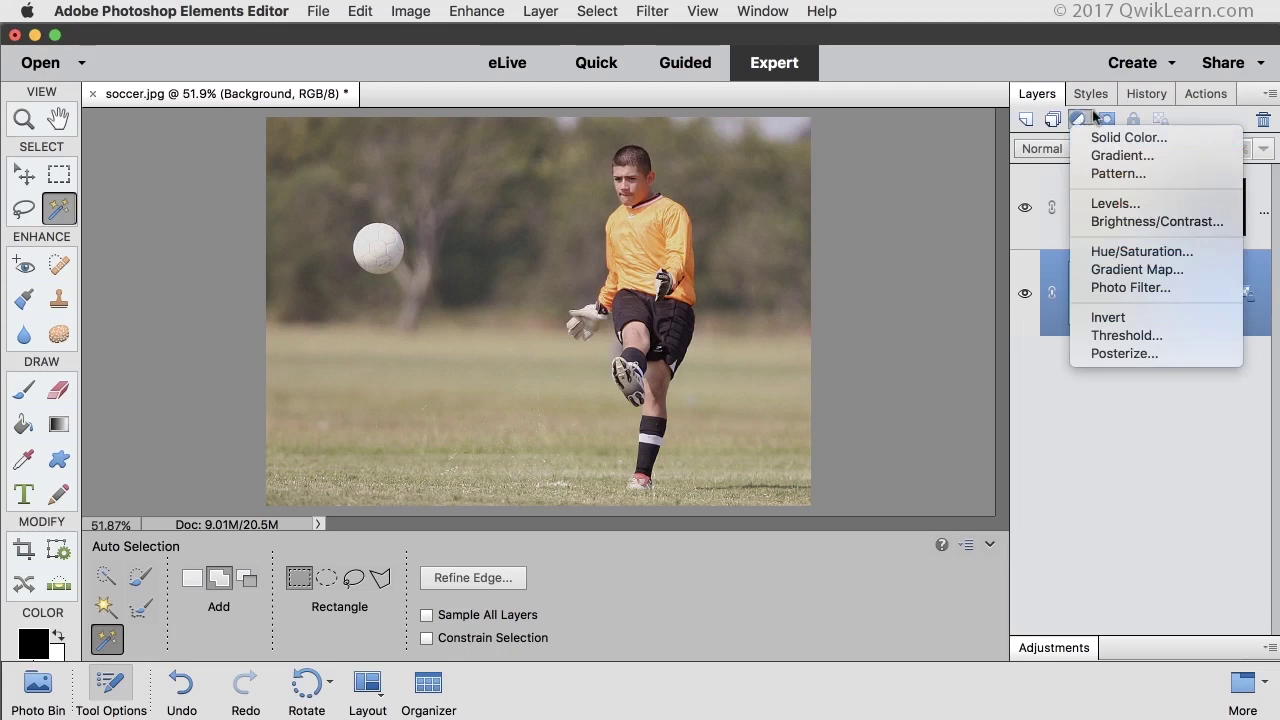
{"action": "left_click", "coordinate": [1155, 258]}
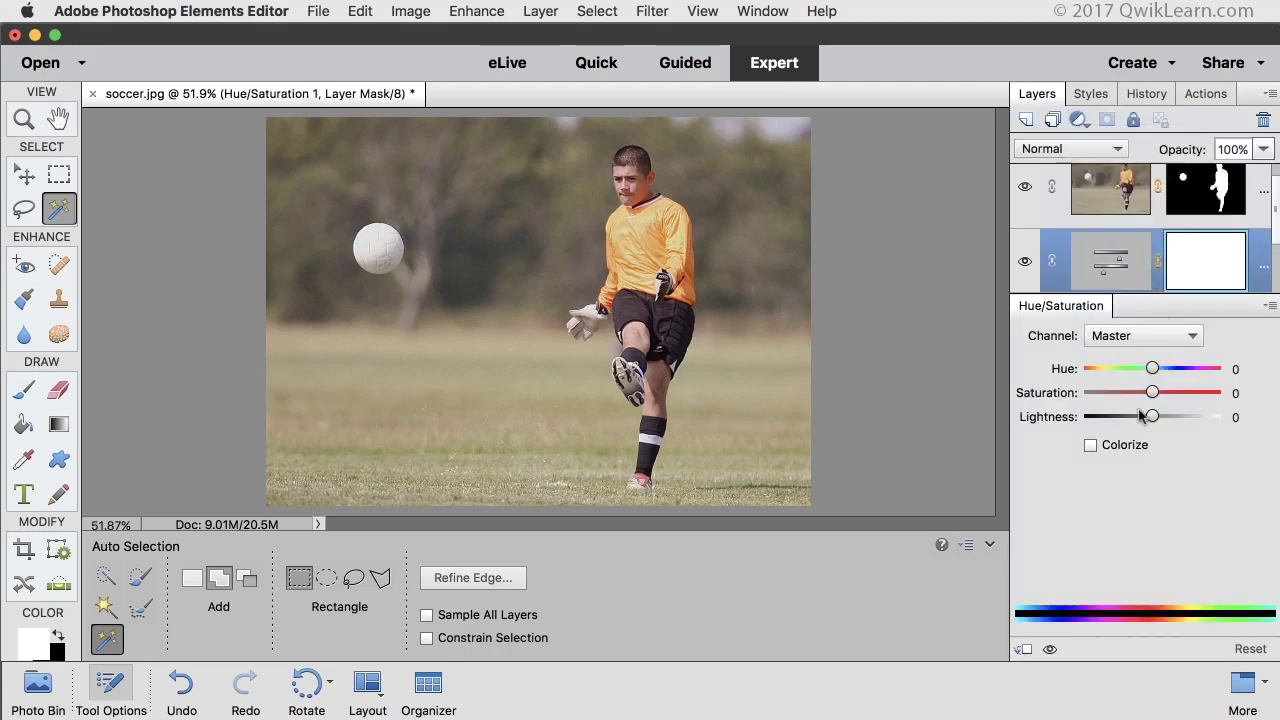
{"action": "left_click_drag", "start_coordinate": [1150, 397], "coordinate": [1029, 406]}
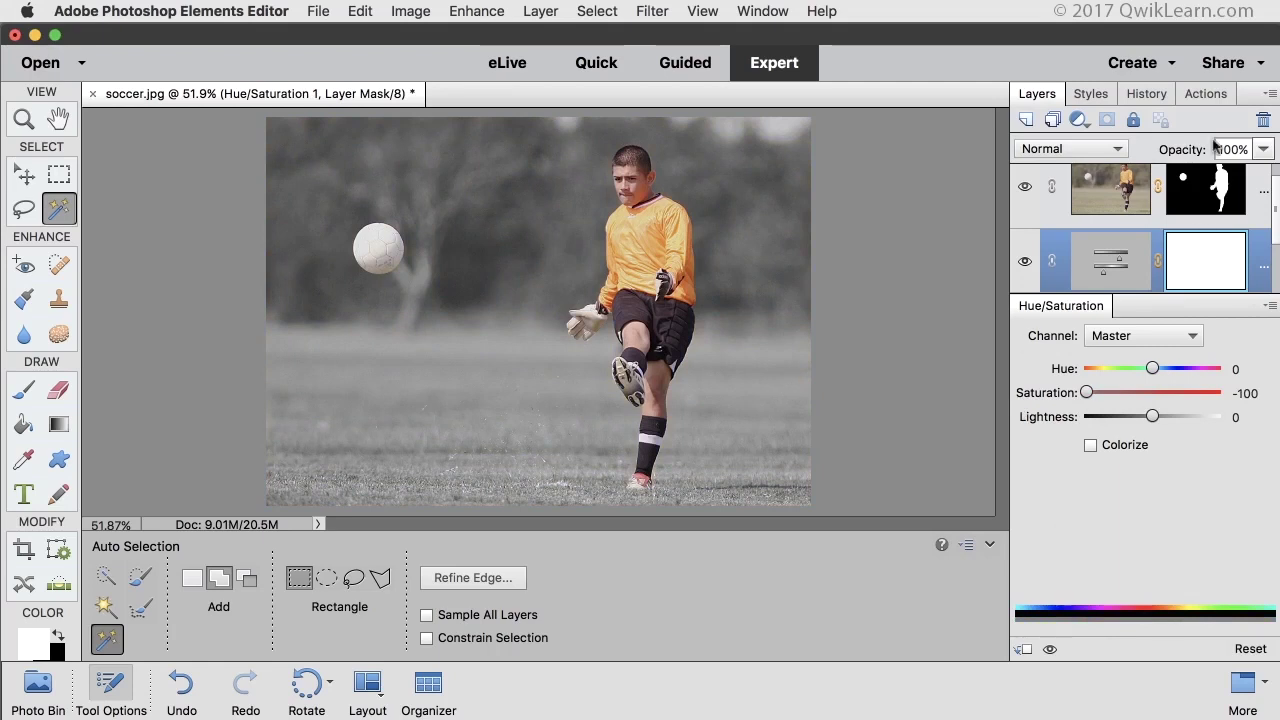
{"action": "left_click_drag", "start_coordinate": [1205, 155], "coordinate": [1143, 163]}
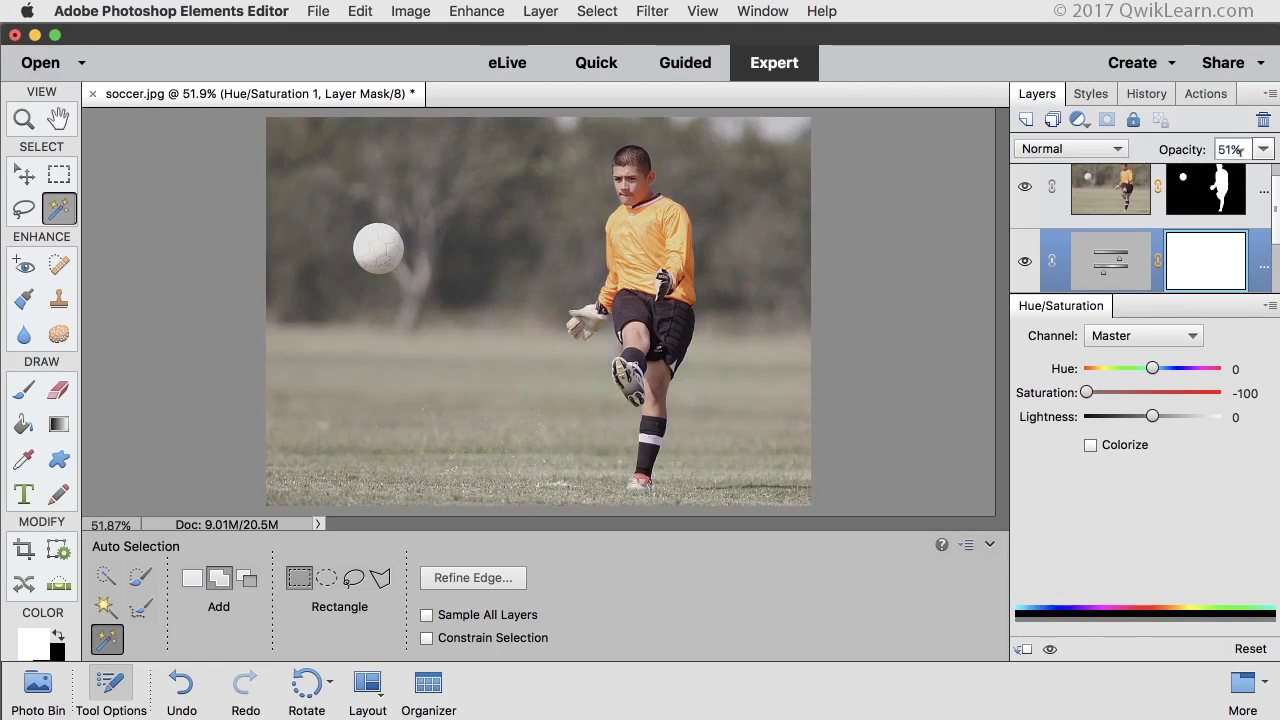
- Collapse the Hue/Saturation panel and compare the original Background alone against the full edit
{"action": "left_click", "coordinate": [1070, 306]}
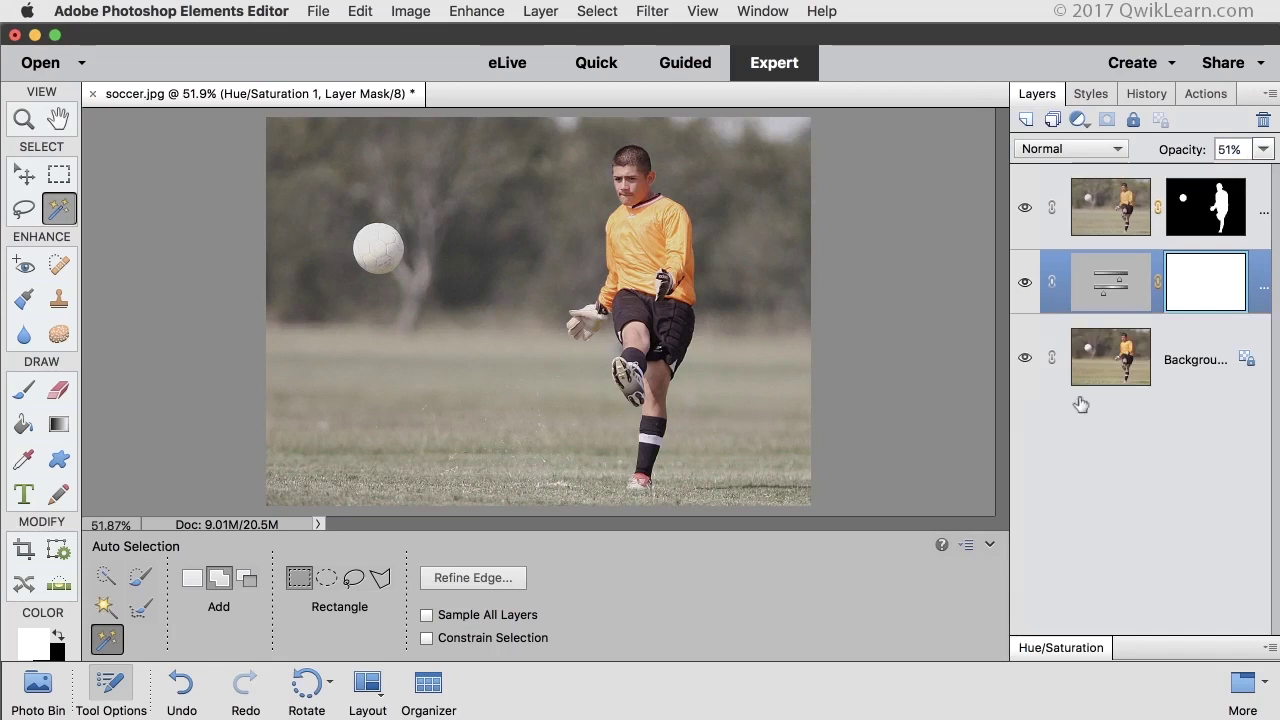
{"action": "left_click", "coordinate": [1026, 360], "text": "alt"}
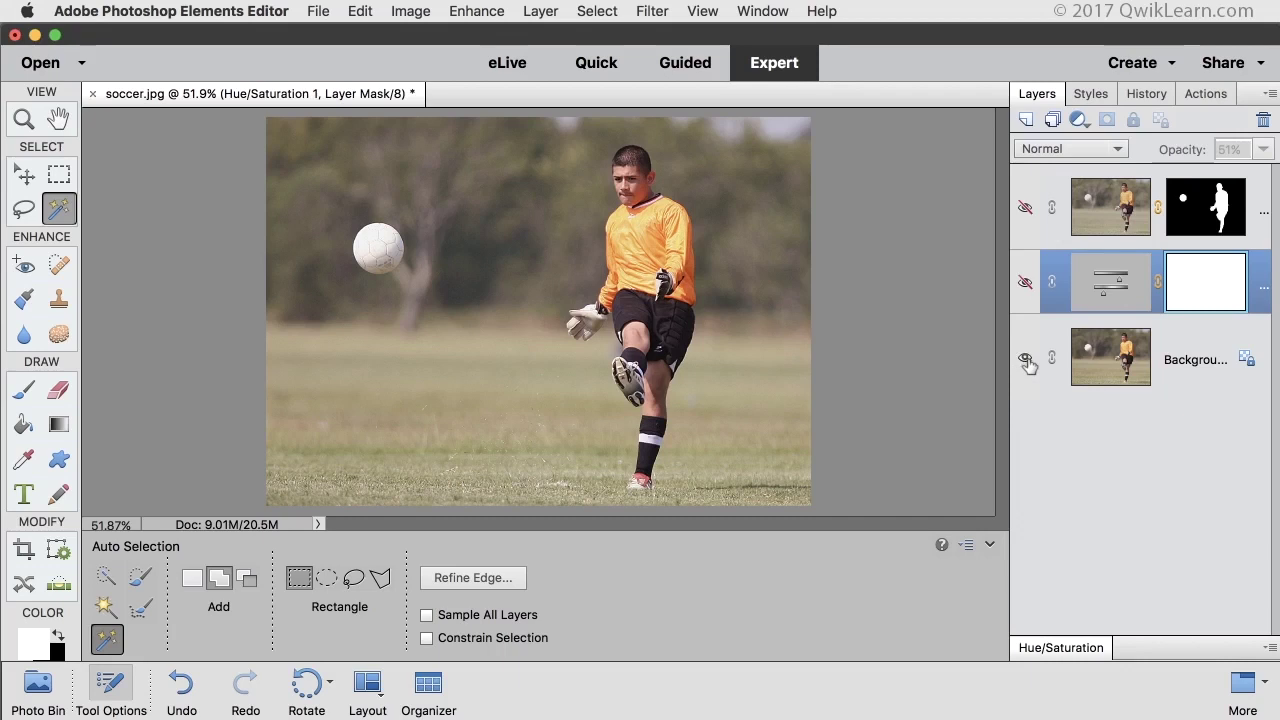
{"action": "left_click", "coordinate": [1026, 360], "text": "alt"}
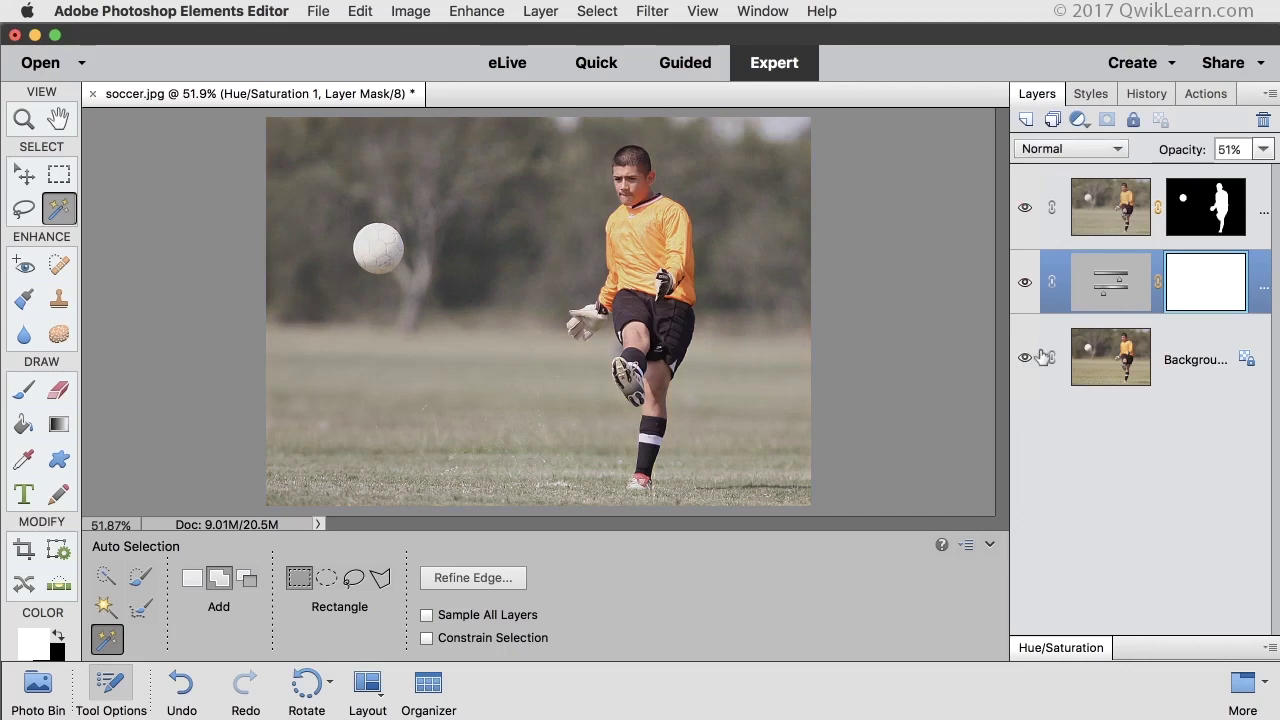